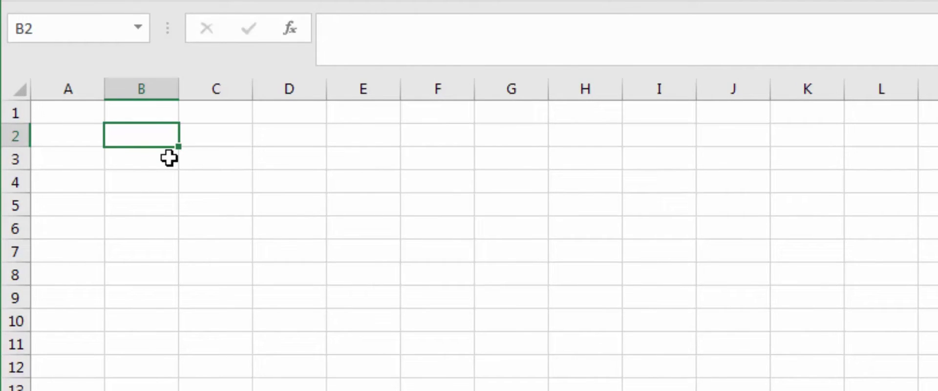
# Step: Enter 10 kg, 6 kg and 8 kg as text in B2:B4
pyautogui.click(169, 161)
pyautogui.click(158, 138)
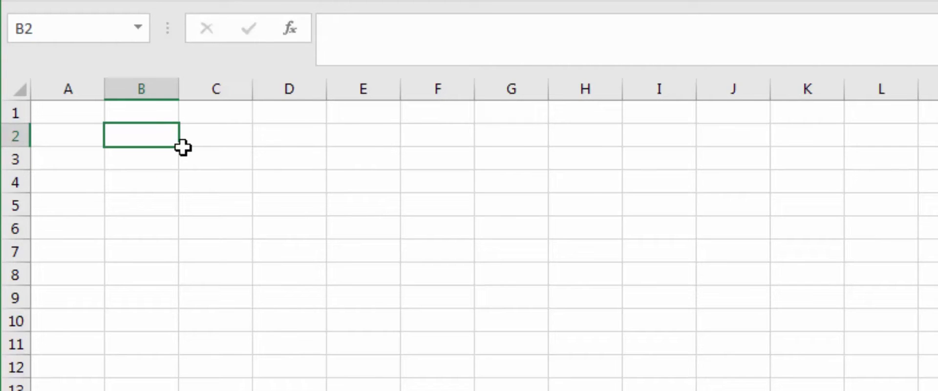
pyautogui.write('10 kg')
pyautogui.press('Return')
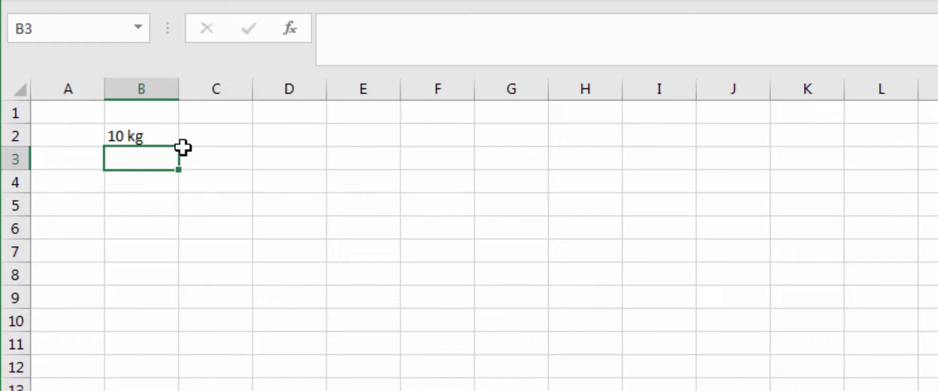
pyautogui.write('6kg')
pyautogui.press('Return')
pyautogui.write('8 ')
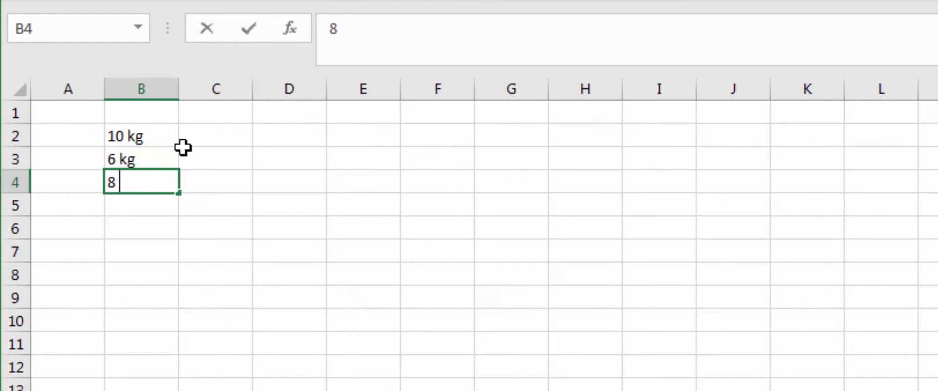
pyautogui.write('kg')
pyautogui.press('Return')
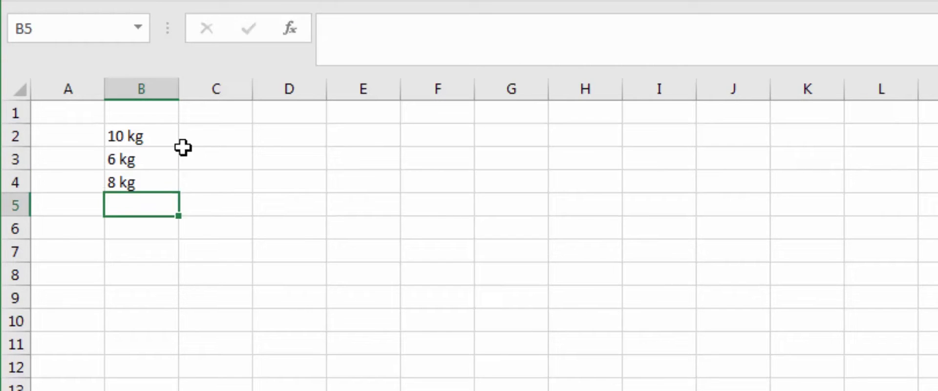
# Step: Add =SUM(B2:B4) in B5, which returns 0 for the text entries
pyautogui.press('Down')
pyautogui.press('Up')
pyautogui.write('=sum')
pyautogui.press('Tab')
pyautogui.press('Up')
pyautogui.hotkey('shift', 'Up')
pyautogui.hotkey('shift', 'Up')
pyautogui.press('Return')
pyautogui.click(164, 205)
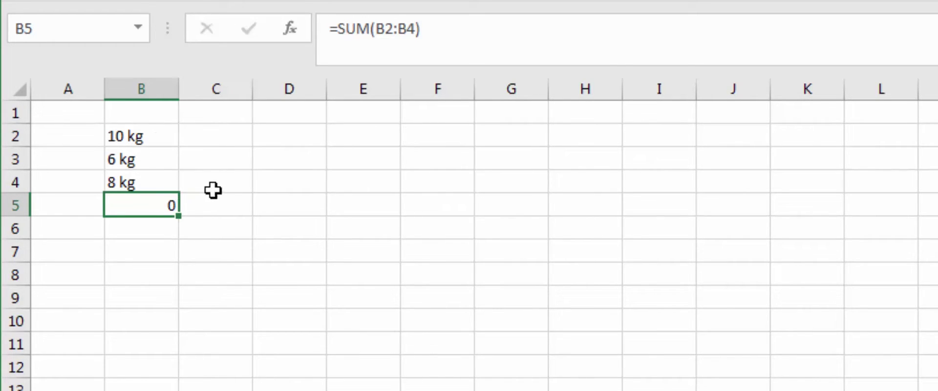
# Step: Enter the plain numbers 10, 6 and 8 in C2:C4
pyautogui.click(209, 136)
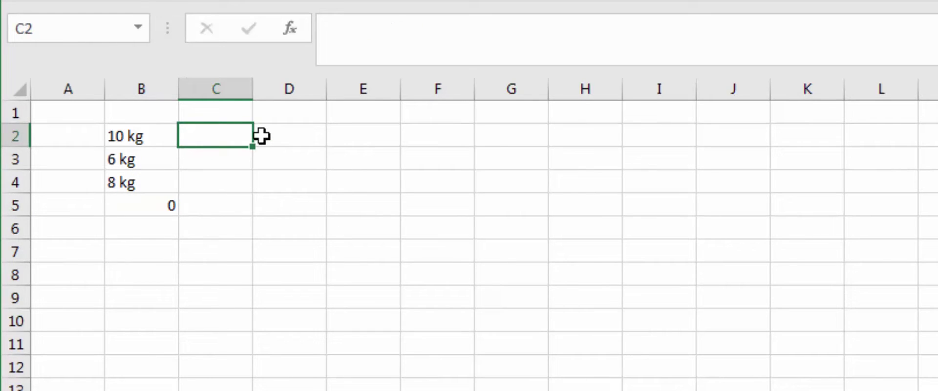
pyautogui.write('10')
pyautogui.press('Return')
pyautogui.write('6')
pyautogui.press('Return')
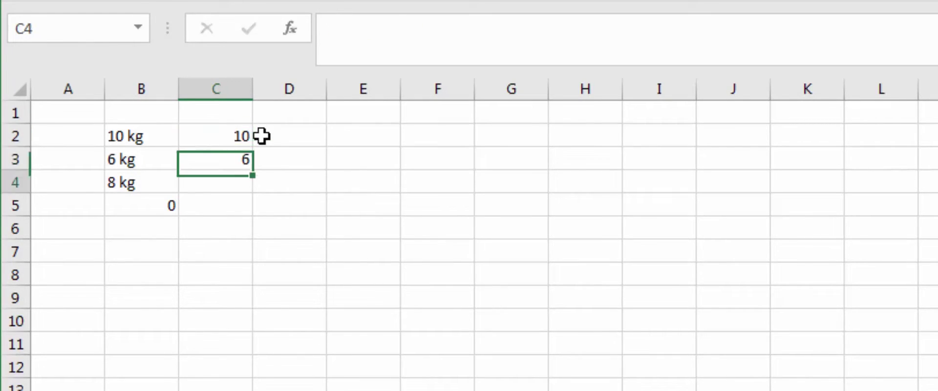
pyautogui.write('8')
pyautogui.hotkey('ctrl', 'Return')
pyautogui.press('Return')
pyautogui.click(293, 141)
# Step: Apply the custom number format #" kg" to C2:C4
pyautogui.moveTo(241, 133)
pyautogui.mouseDown()
pyautogui.moveTo(238, 194)
pyautogui.moveTo(236, 182)
pyautogui.mouseUp()
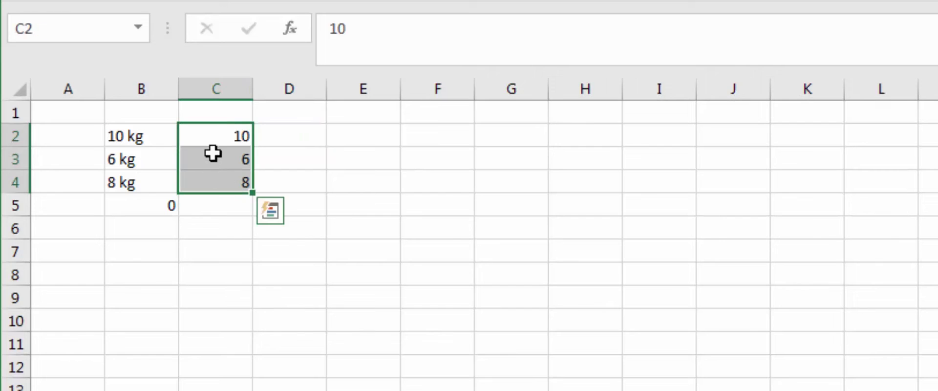
pyautogui.rightClick(215, 153)
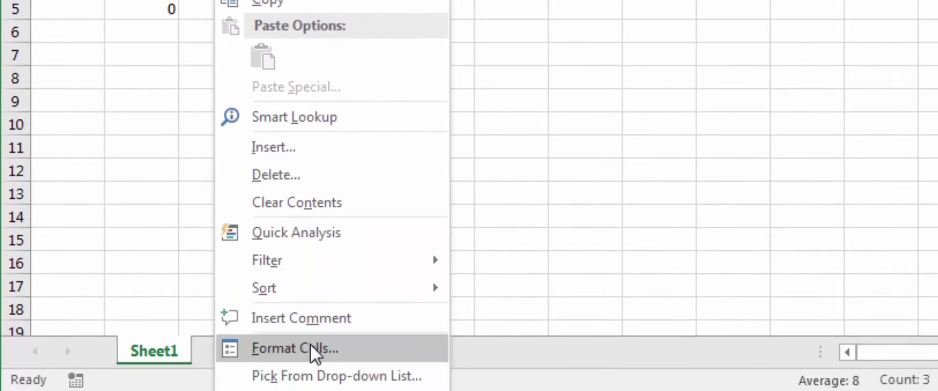
pyautogui.click(315, 350)
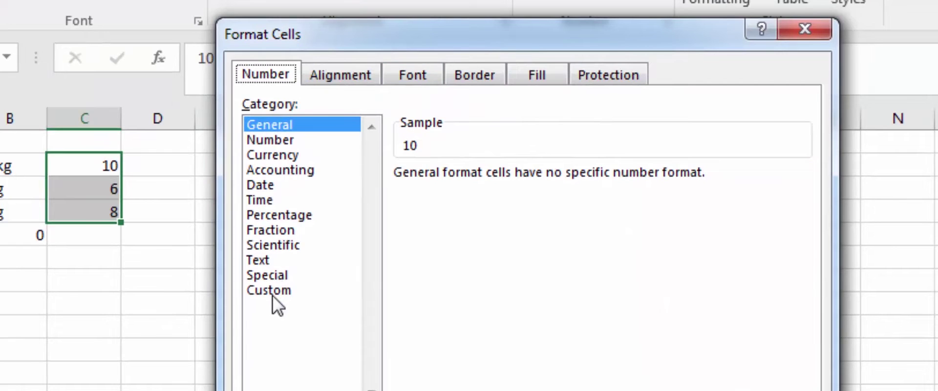
pyautogui.click(272, 295)
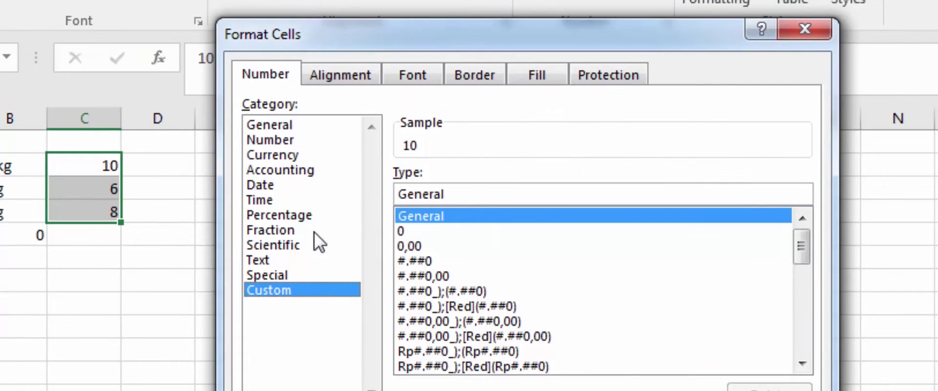
pyautogui.doubleClick(423, 194)
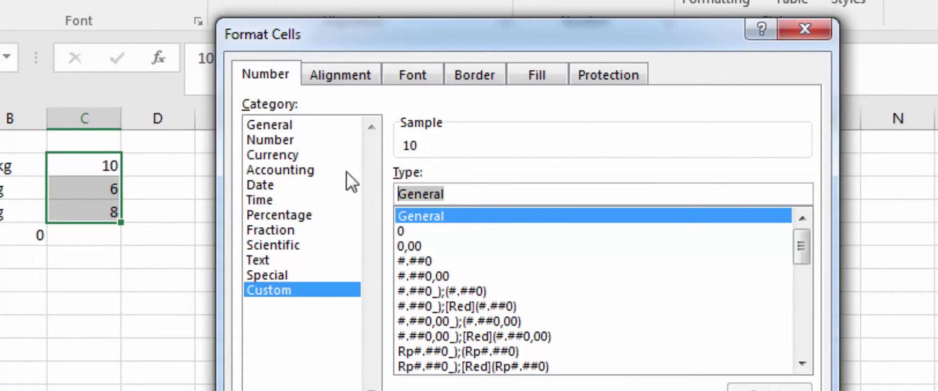
pyautogui.write('#')
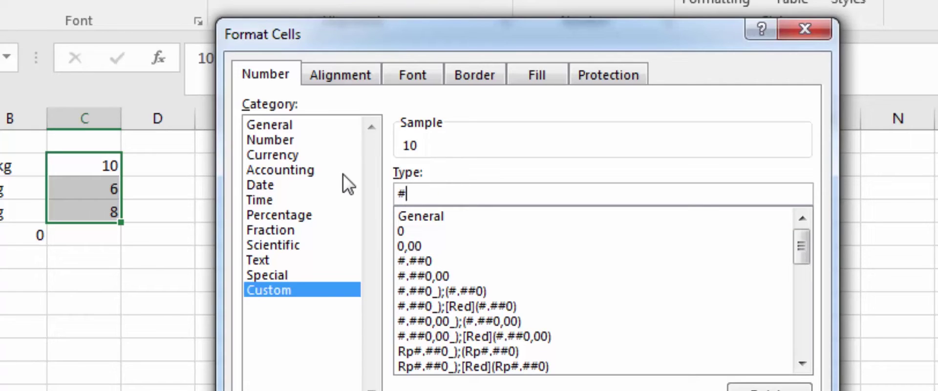
pyautogui.write('"')
pyautogui.write(' kg')
pyautogui.write('"')
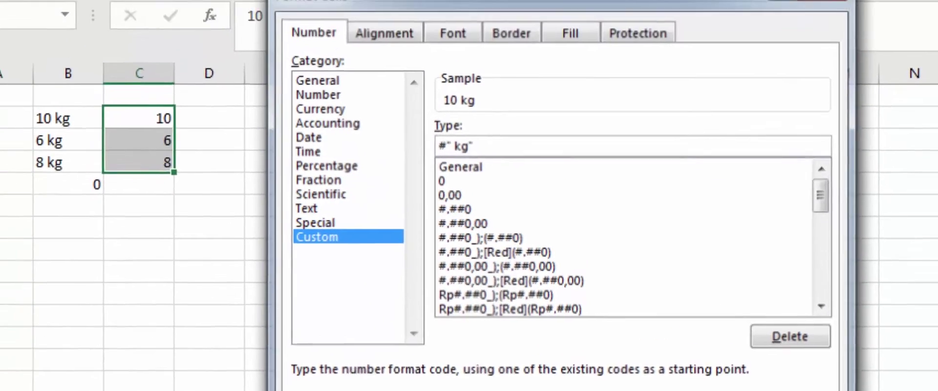
pyautogui.click(677, 337)
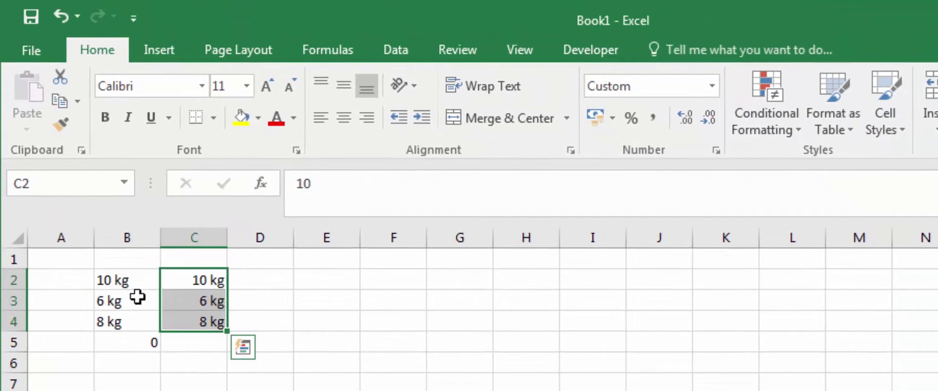
# Step: Enter =SUM(C2:C4) in C5 to show 24 kg, then compare it with B5's formula
pyautogui.click(203, 341)
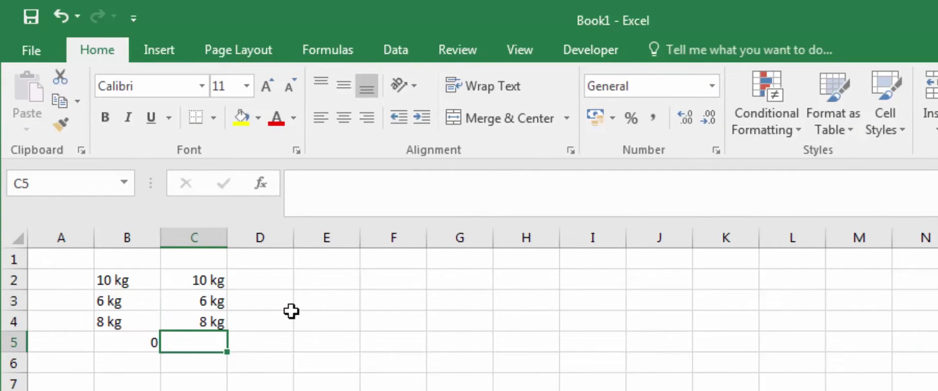
pyautogui.write('=sum')
pyautogui.press('Tab')
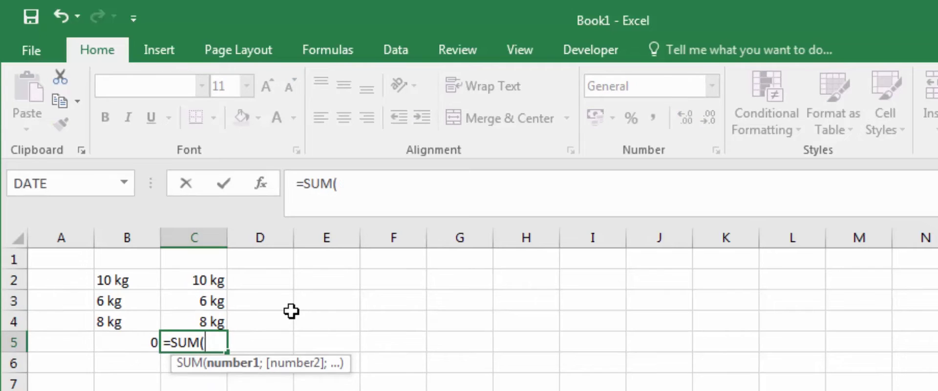
pyautogui.press('Up')
pyautogui.hotkey('shift', 'Up')
pyautogui.hotkey('shift', 'Up')
pyautogui.press('Return')
pyautogui.click(314, 362)
pyautogui.click(197, 348)
pyautogui.click(128, 344)
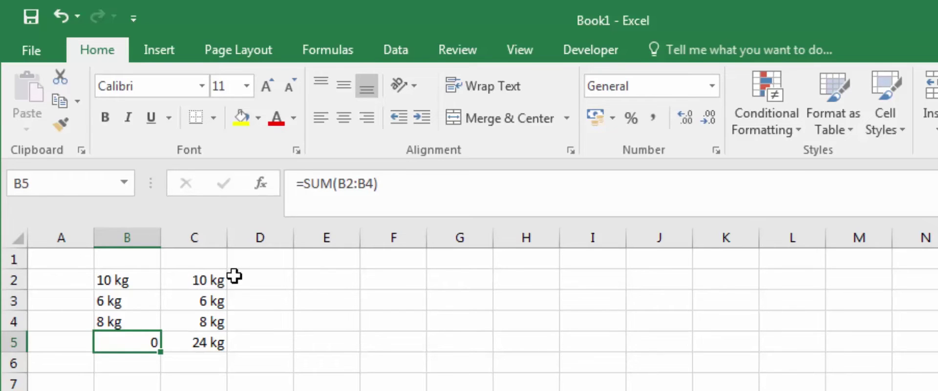
pyautogui.click(211, 282)
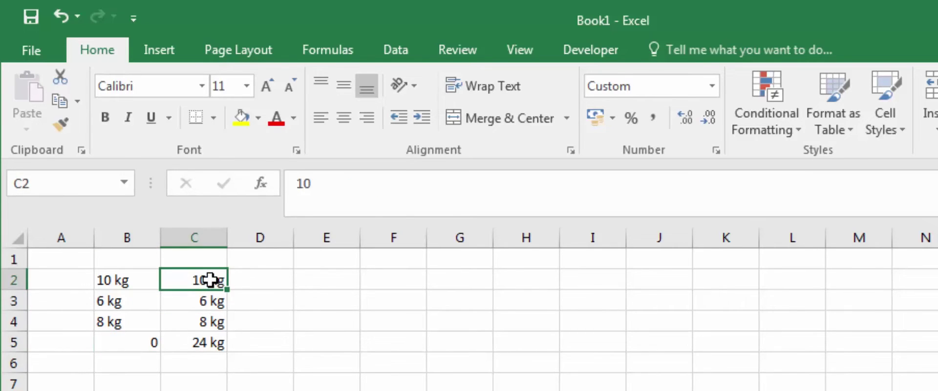
pyautogui.moveTo(211, 282); pyautogui.dragTo(212, 323)
pyautogui.rightClick(195, 276)
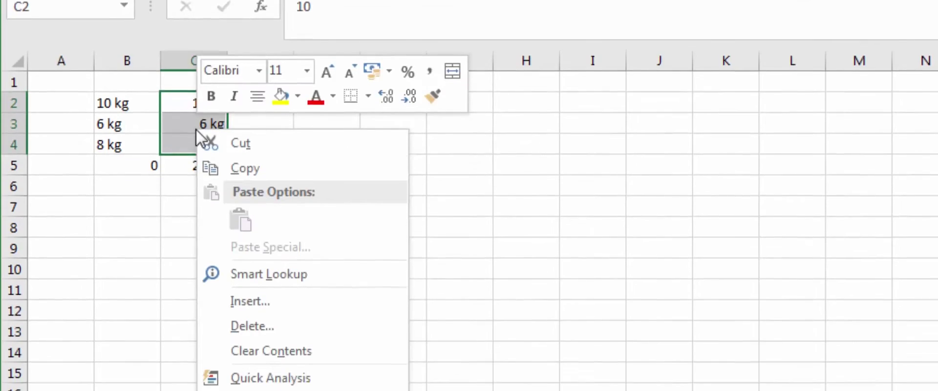
pyautogui.click(293, 361)
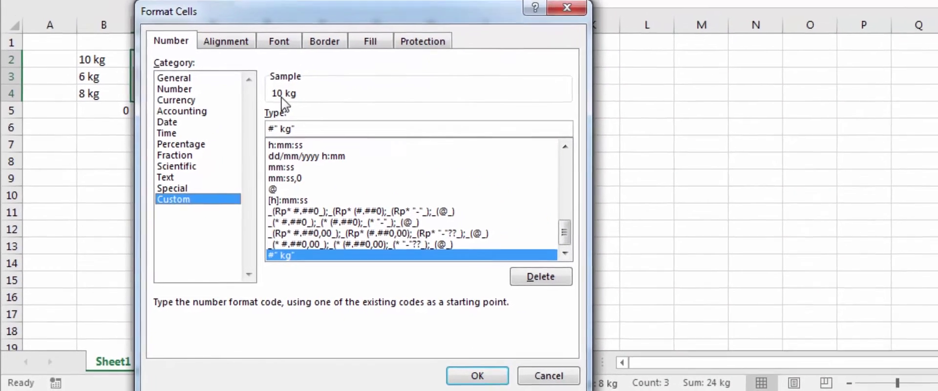
pyautogui.moveTo(270, 32); pyautogui.dragTo(359, 21)
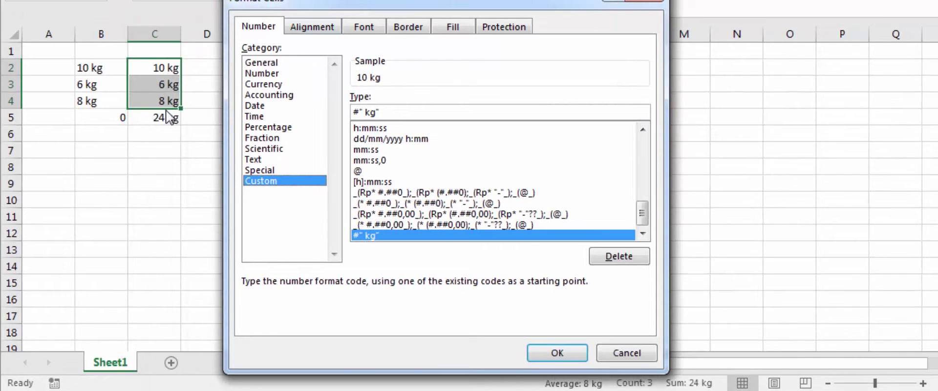
pyautogui.click(539, 356)
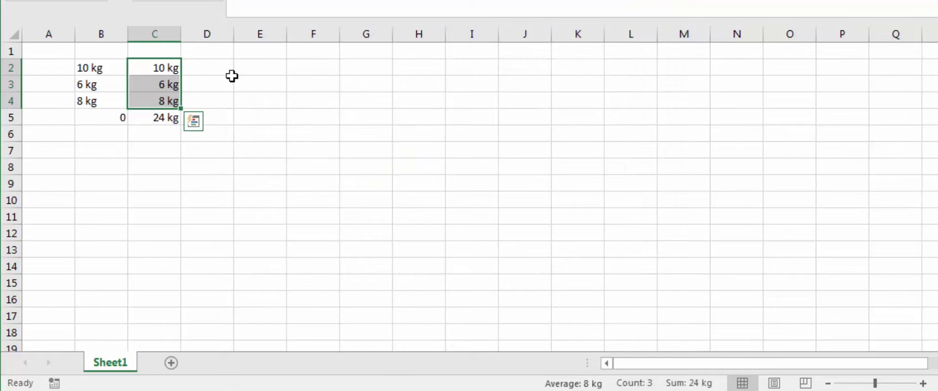
pyautogui.click(269, 79)
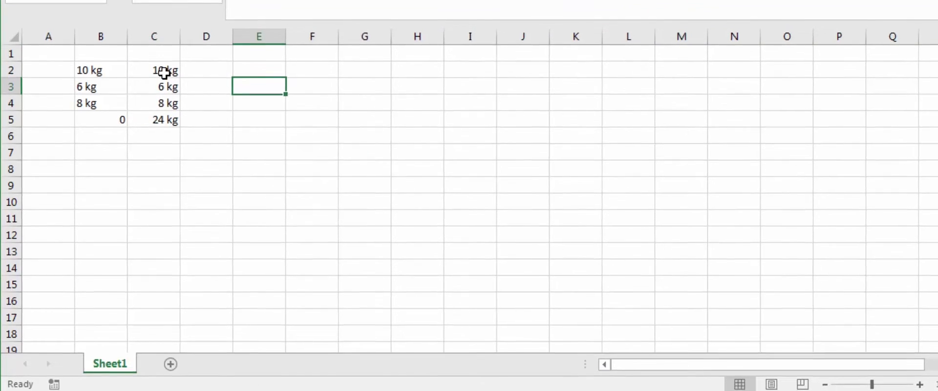
pyautogui.click(164, 69)
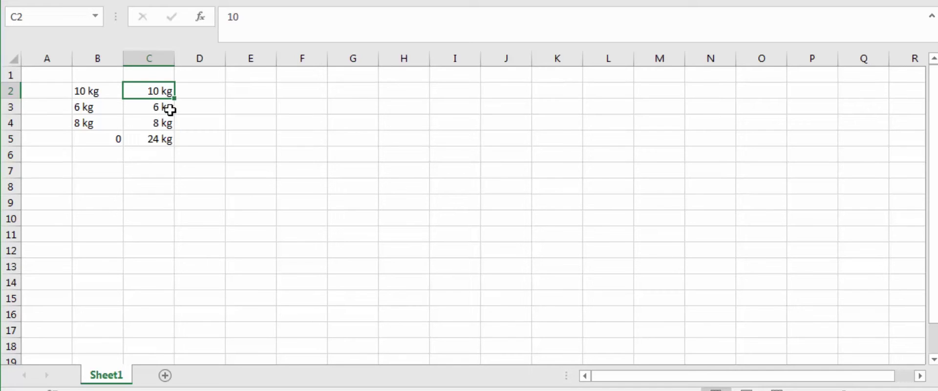
pyautogui.click(163, 107)
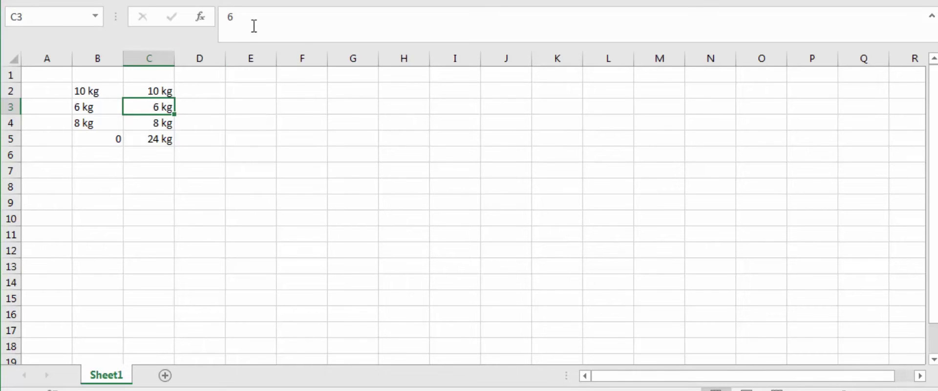
pyautogui.click(163, 125)
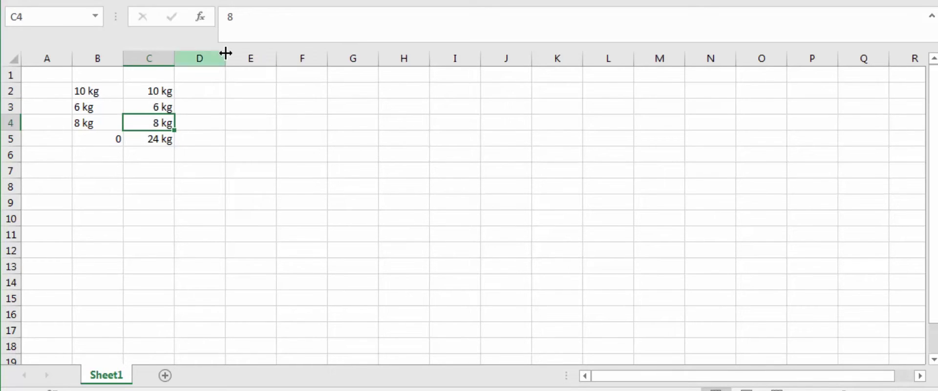
pyautogui.click(162, 141)
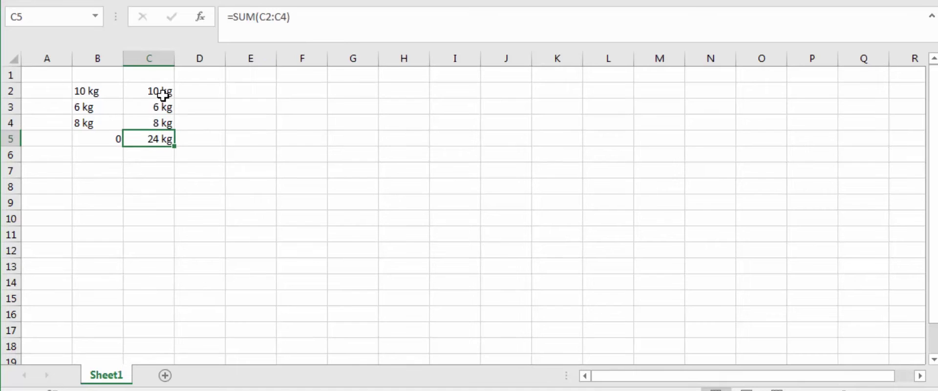
pyautogui.moveTo(160, 87); pyautogui.dragTo(160, 131)
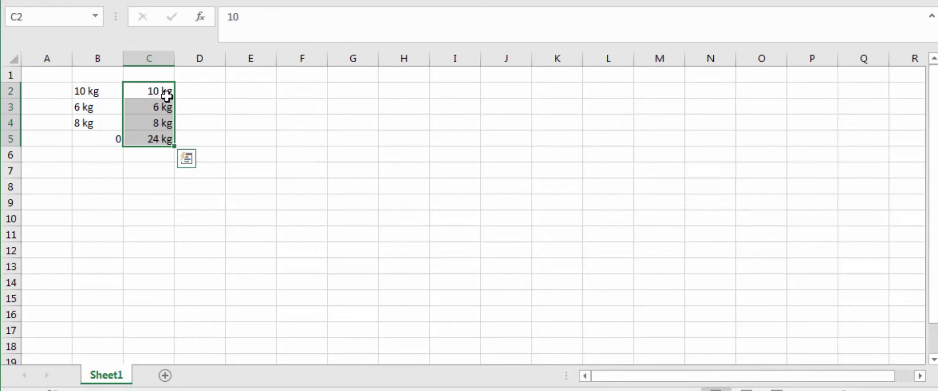
pyautogui.click(162, 92)
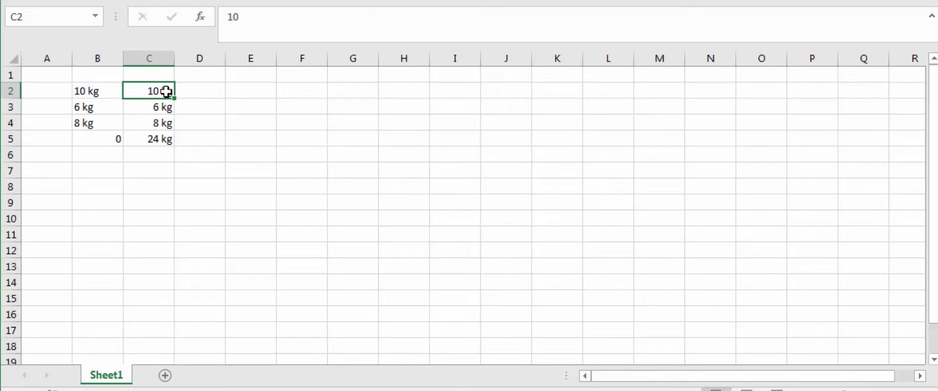
pyautogui.click(223, 86)
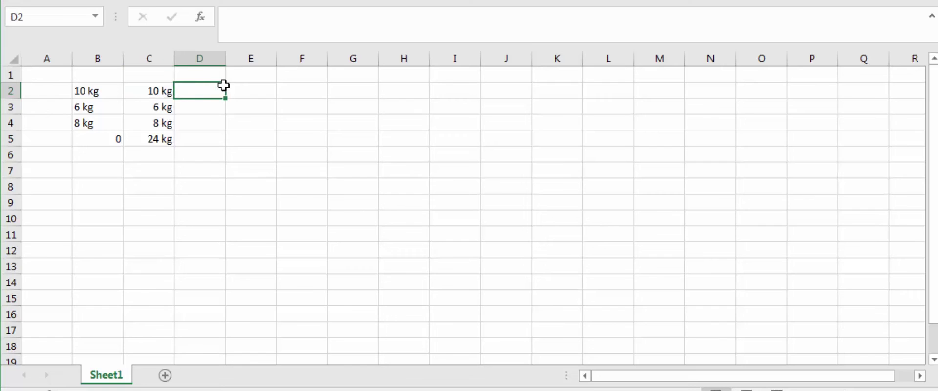
pyautogui.click(247, 87)
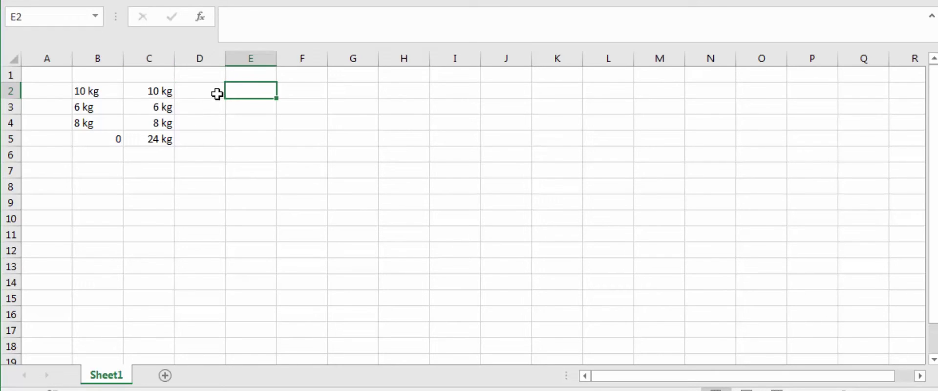
pyautogui.click(217, 94)
# Step: Enter 8:00:00 in E2 and try prefixing it with 'jam'
pyautogui.click(248, 91)
pyautogui.write('8')
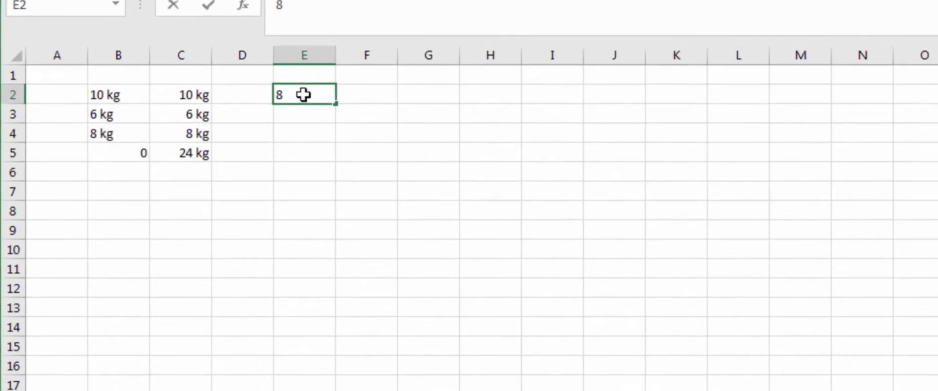
pyautogui.write(':00:00')
pyautogui.click(415, 146)
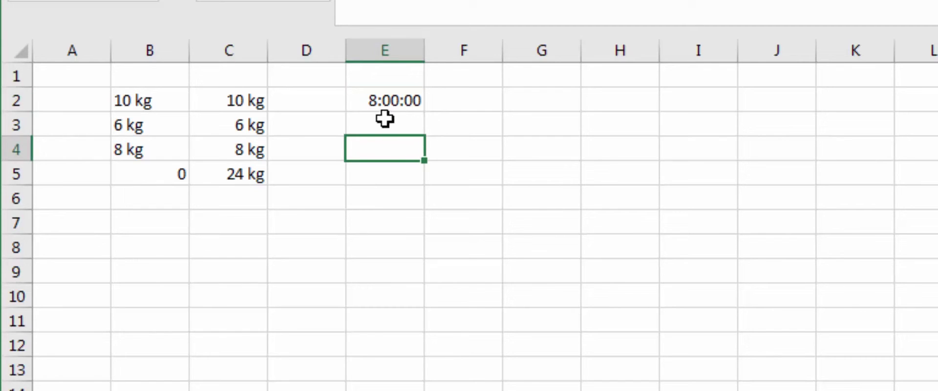
pyautogui.click(383, 98)
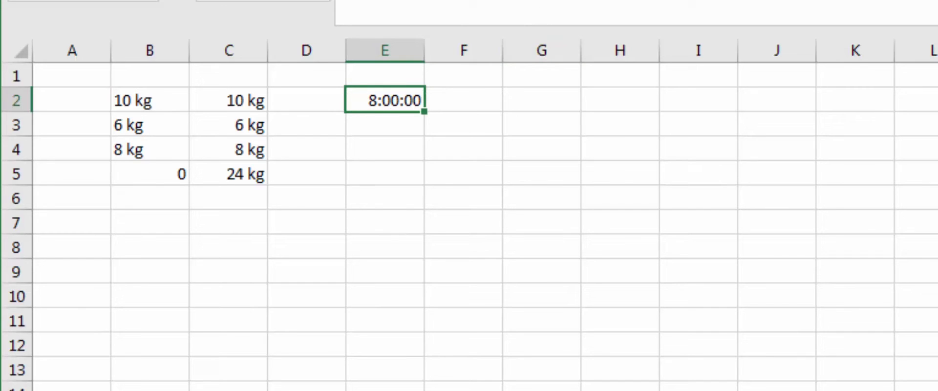
pyautogui.doubleClick(373, 100)
pyautogui.write('jam')
pyautogui.press('Return')
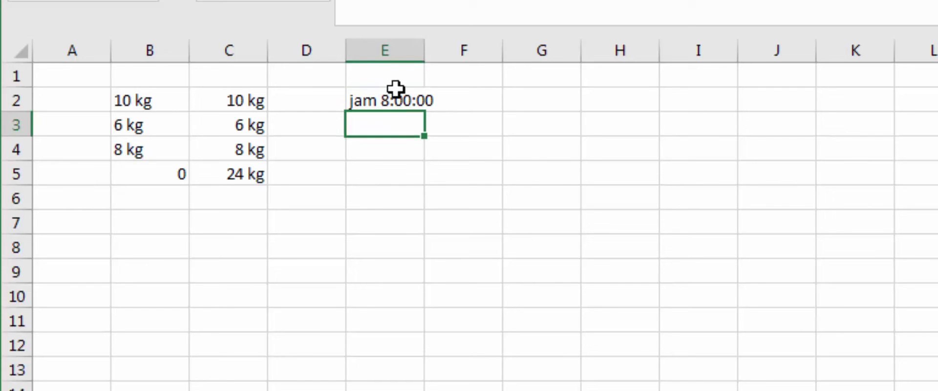
# Step: Undo the 'jam' edit to restore 8:00:00 and widen column E
pyautogui.moveTo(421, 71); pyautogui.dragTo(492, 72)
pyautogui.moveTo(424, 50); pyautogui.dragTo(470, 50)
pyautogui.moveTo(425, 147); pyautogui.dragTo(425, 173)
pyautogui.click(420, 101)
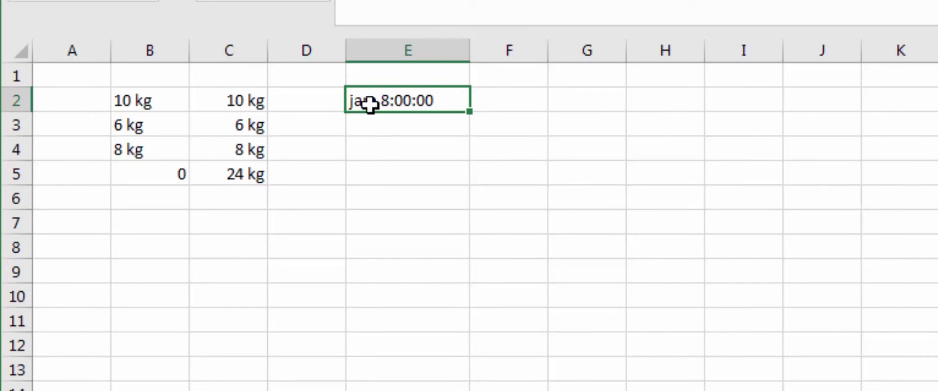
pyautogui.hotkey('ctrl', 'z')
pyautogui.hotkey('ctrl', 'z')
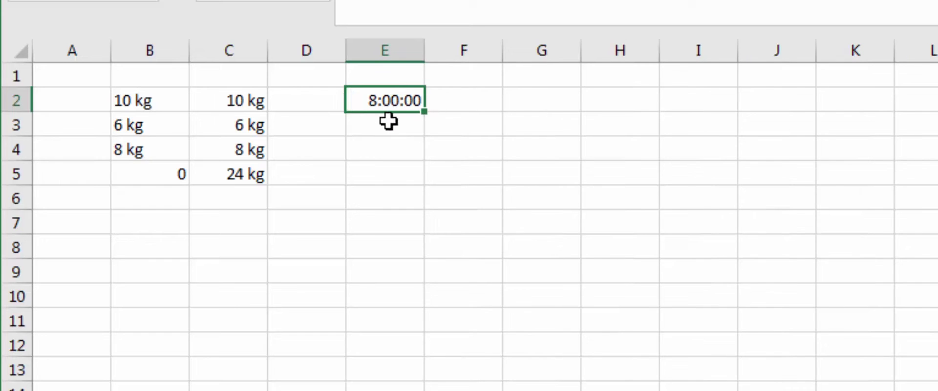
pyautogui.moveTo(425, 55); pyautogui.dragTo(481, 55)
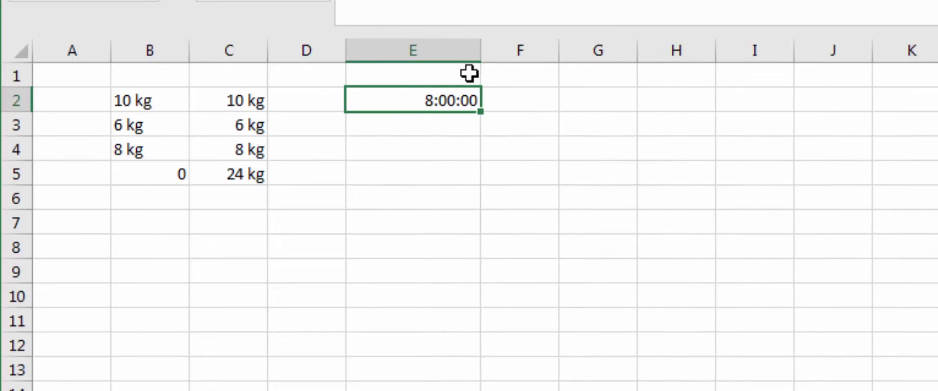
pyautogui.rightClick(409, 94)
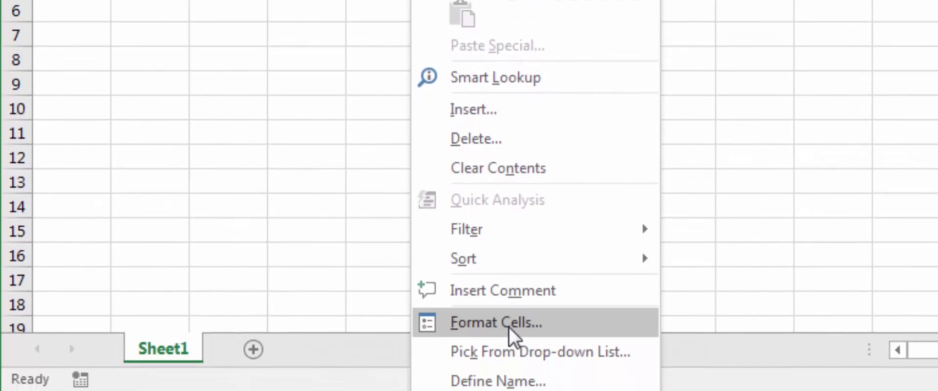
# Step: Prefix E2's h:mm:ss custom format with "Jam Kerja Masuk " and widen column E
pyautogui.click(514, 327)
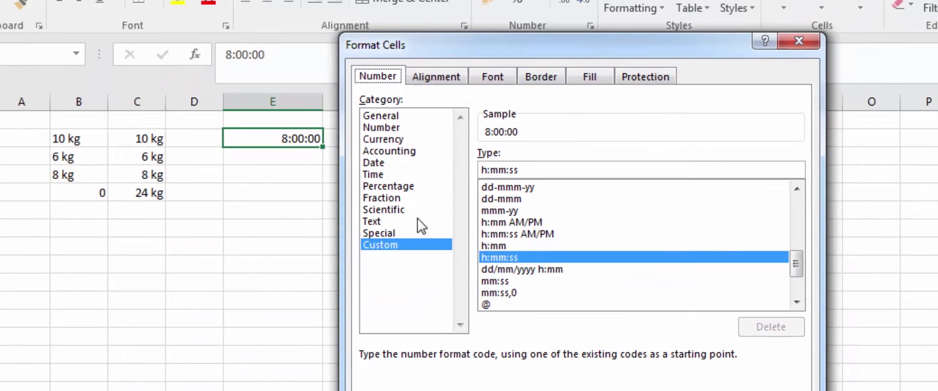
pyautogui.click(389, 243)
pyautogui.write('"Jam Kerja ')
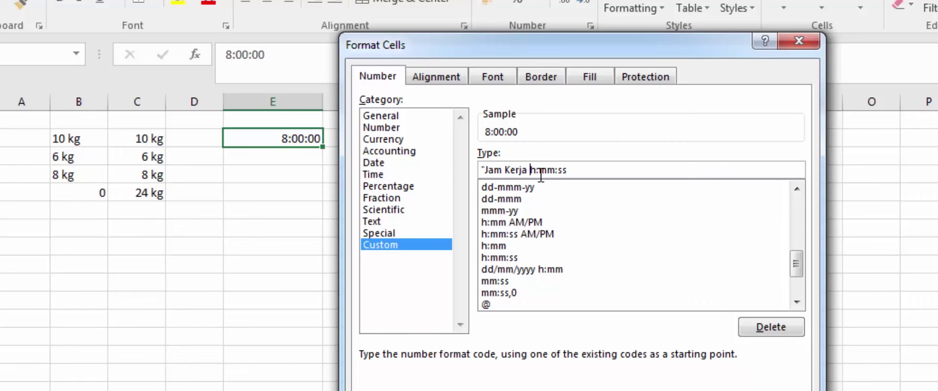
pyautogui.write('"')
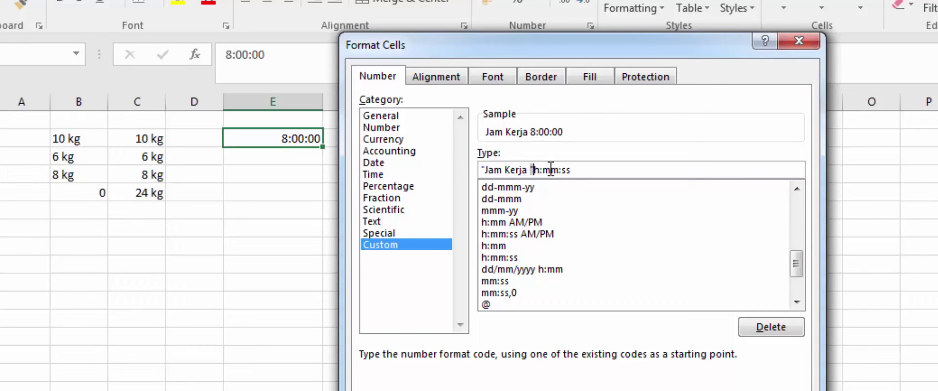
pyautogui.write('M')
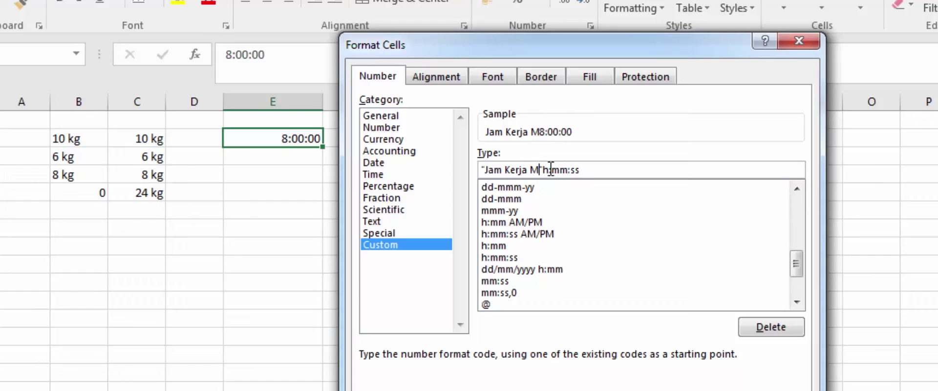
pyautogui.write('asuk')
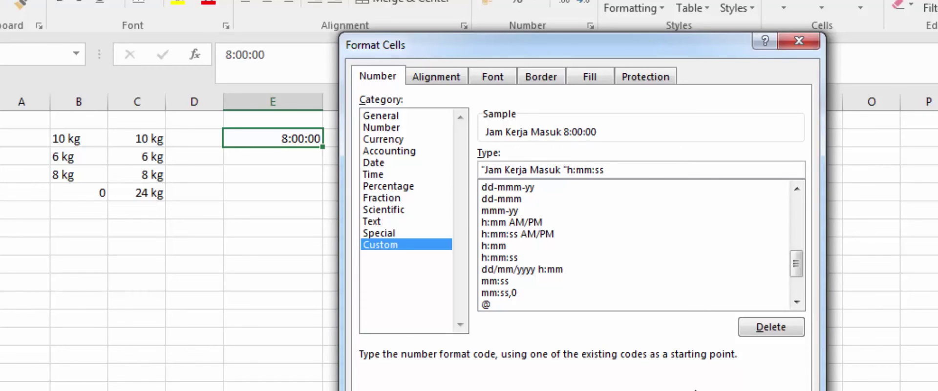
pyautogui.press('Return')
pyautogui.moveTo(319, 104); pyautogui.dragTo(375, 111)
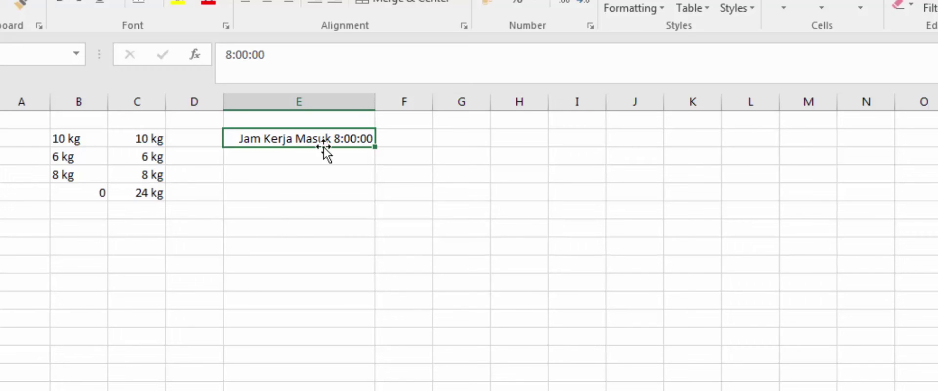
pyautogui.click(352, 158)
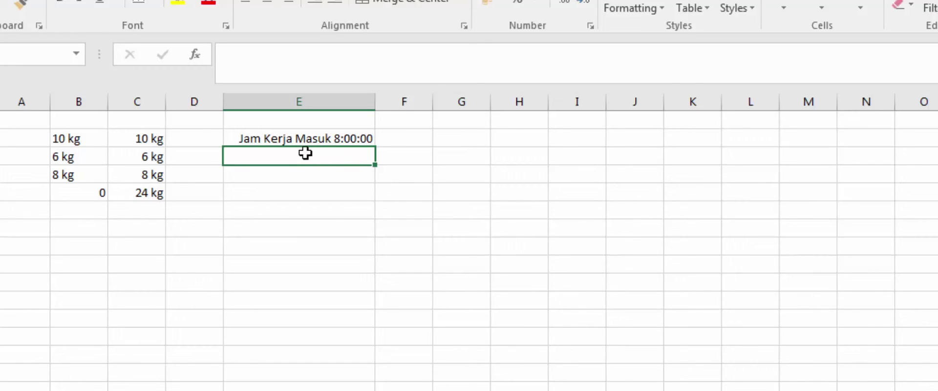
# Step: Enter the clock-out time 15:30:00 in E3
pyautogui.write('15:30:0')
pyautogui.press('Return')
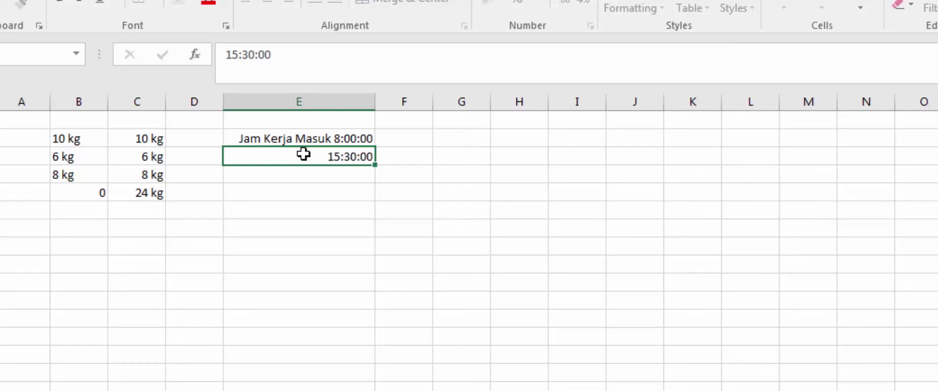
pyautogui.click(248, 157)
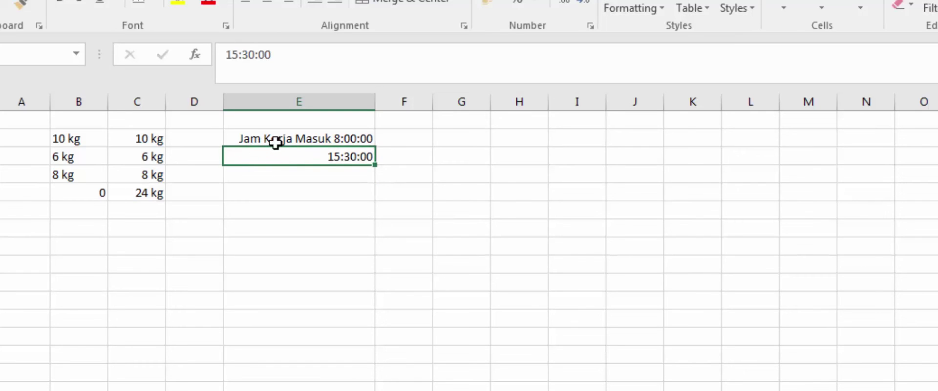
# Step: Give E3 the custom format "Jam Kerja Pulang "h:mm:ss
pyautogui.rightClick(265, 153)
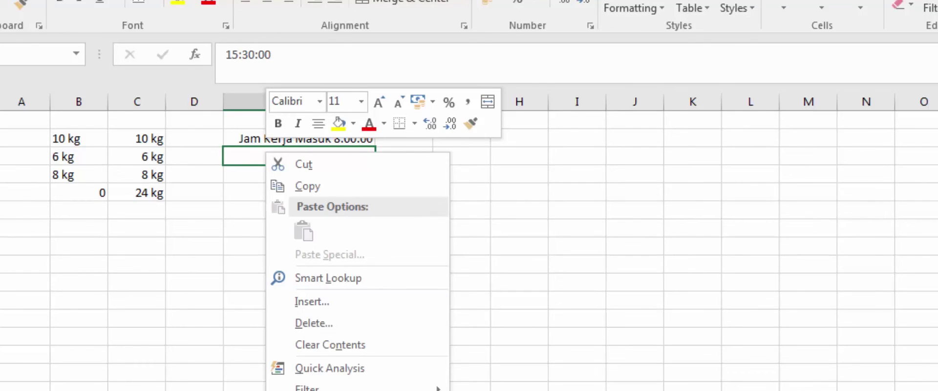
pyautogui.click(322, 390)
pyautogui.moveTo(393, 137); pyautogui.dragTo(706, 20)
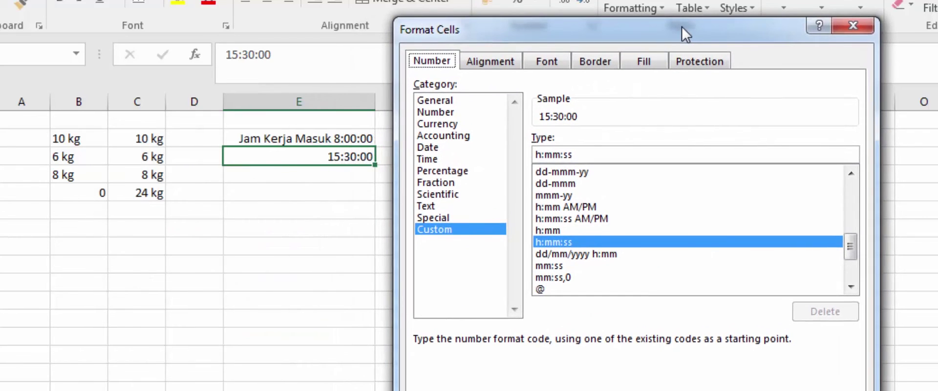
pyautogui.click(540, 155)
pyautogui.write('"Jam ')
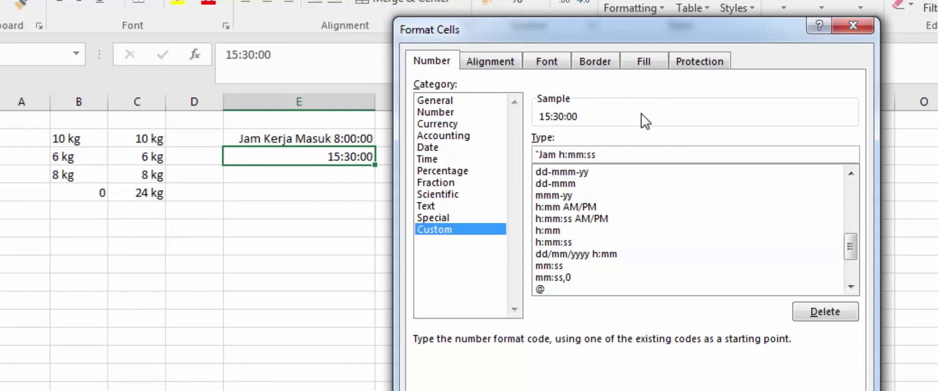
pyautogui.write('Kerja Pulang')
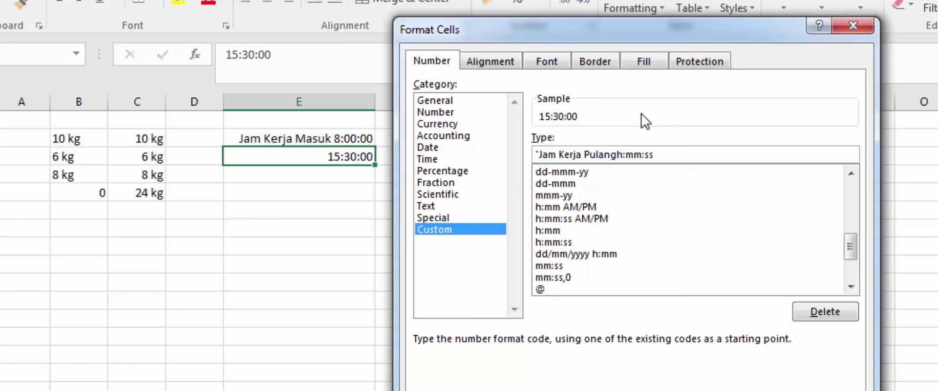
pyautogui.write(' "')
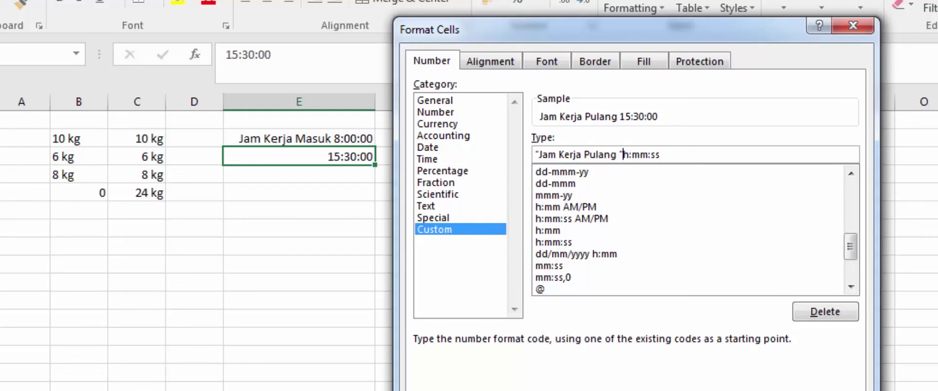
pyautogui.press('Return')
pyautogui.click(480, 281)
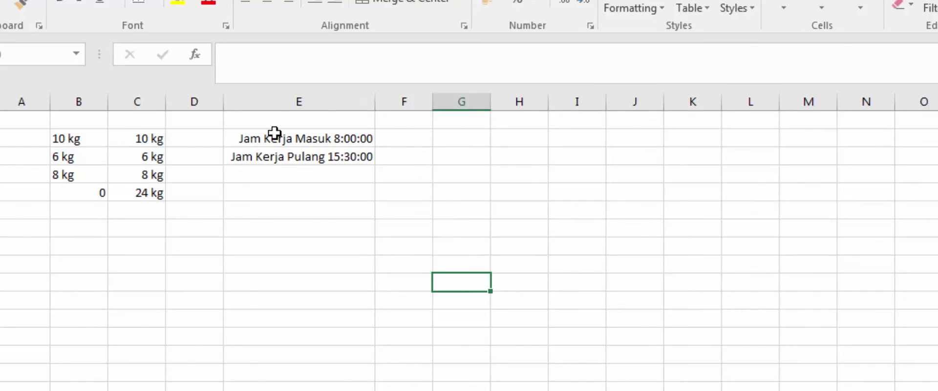
# Step: Enter =E3-E2 in E4 so it shows 7:30:00 hours worked
pyautogui.click(301, 178)
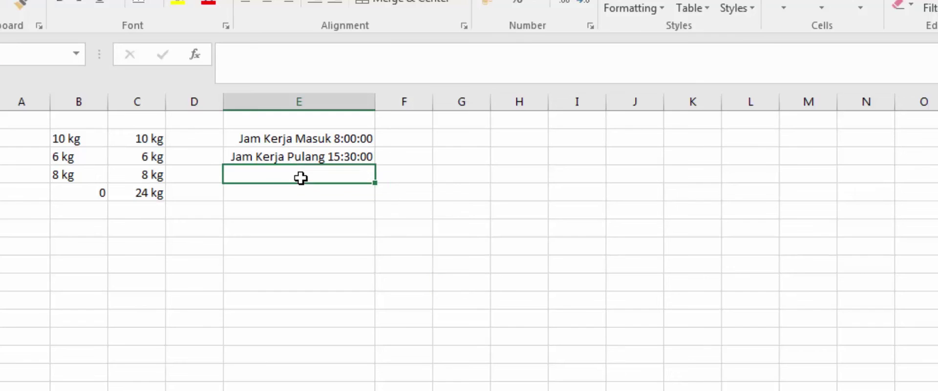
pyautogui.click(343, 141)
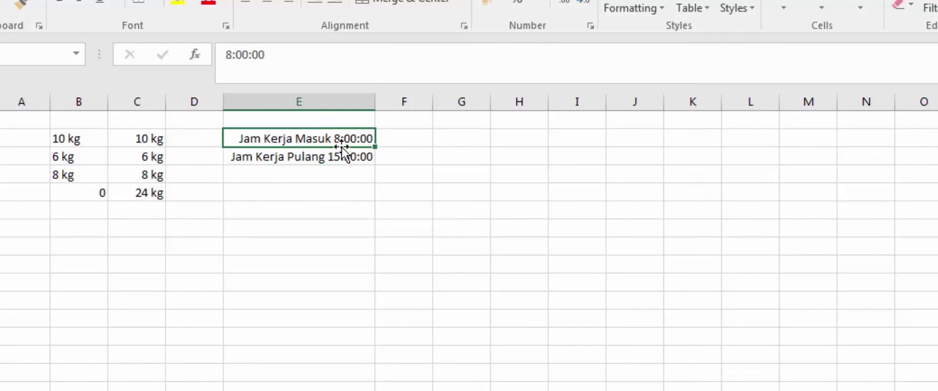
pyautogui.click(314, 155)
pyautogui.click(312, 179)
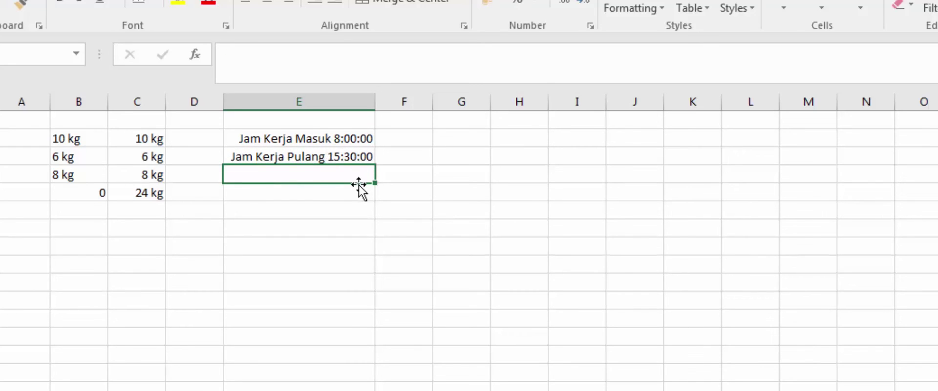
pyautogui.write('=')
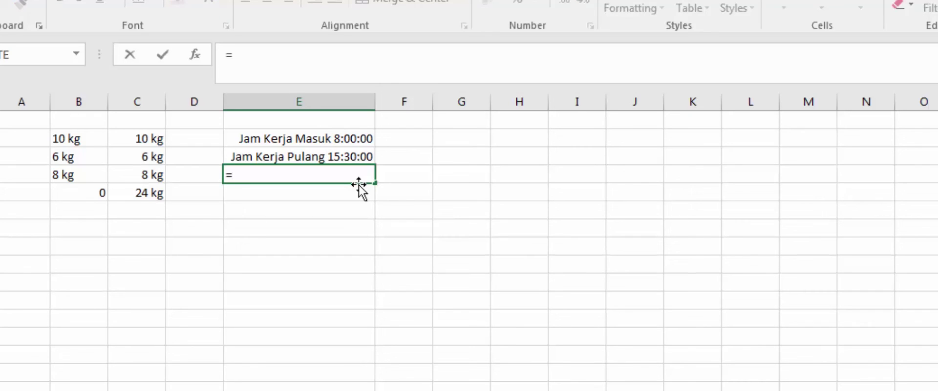
pyautogui.press('Up')
pyautogui.write('-')
pyautogui.press('Up')
pyautogui.press('Up')
pyautogui.hotkey('ctrl', 'Return')
pyautogui.press('Return')
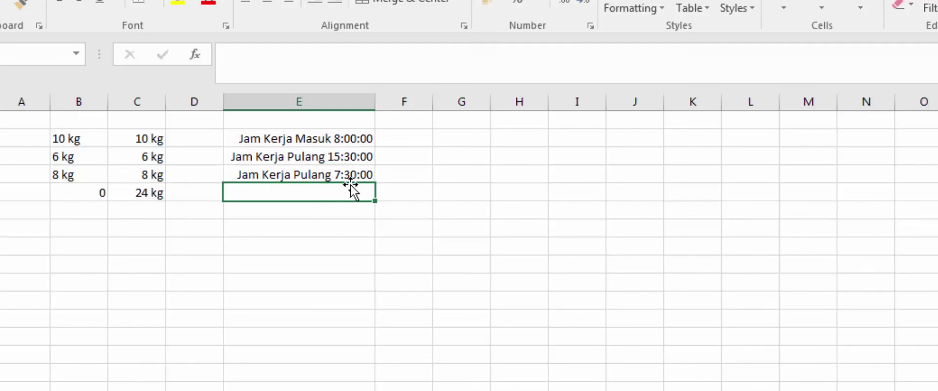
pyautogui.click(362, 175)
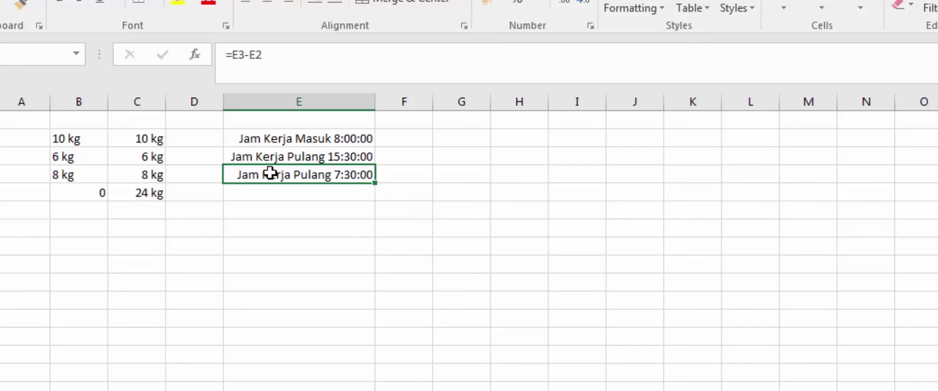
pyautogui.rightClick(270, 173)
# Step: Replace 'Jam Kerja Pulang' with 'Jumlah Jam Kerja' in E4's custom time format
pyautogui.press('f')
pyautogui.moveTo(443, 140); pyautogui.dragTo(656, 45)
pyautogui.click(430, 245)
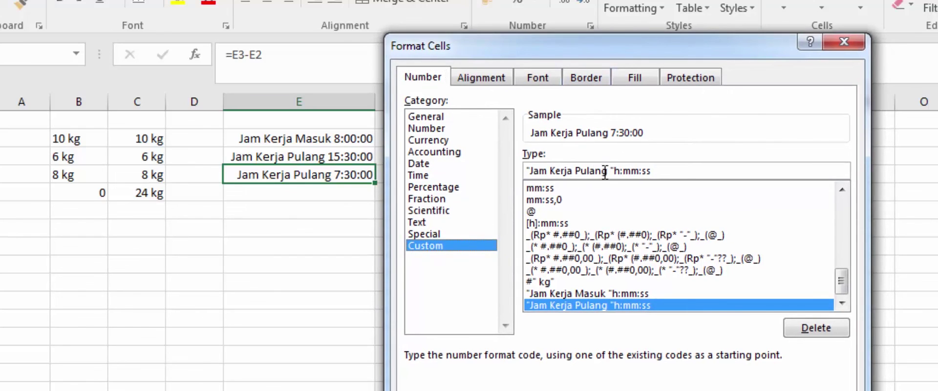
pyautogui.moveTo(610, 173); pyautogui.dragTo(543, 174)
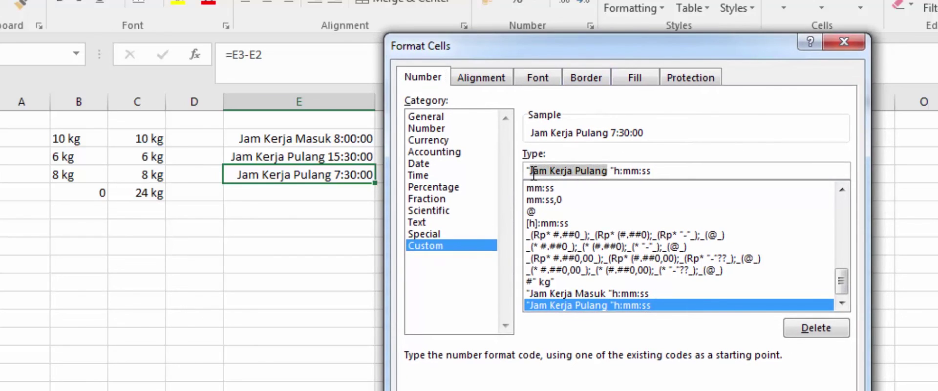
pyautogui.write('Jumlah Ja')
pyautogui.press('BackSpace')
pyautogui.write('n')
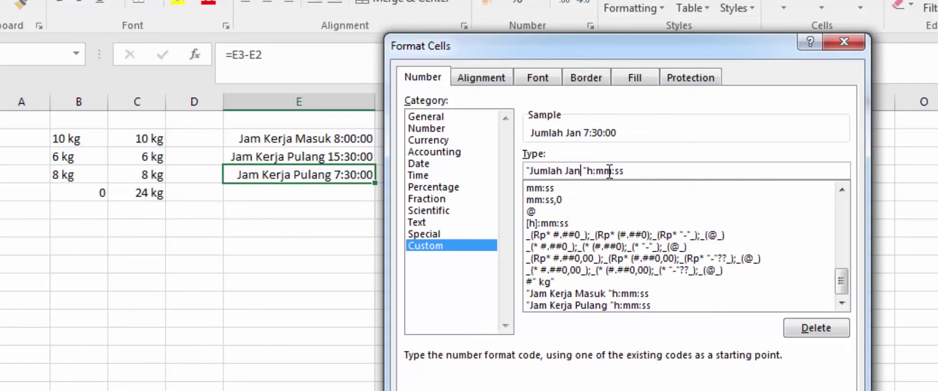
pyautogui.press('BackSpace')
pyautogui.write('m Kerja')
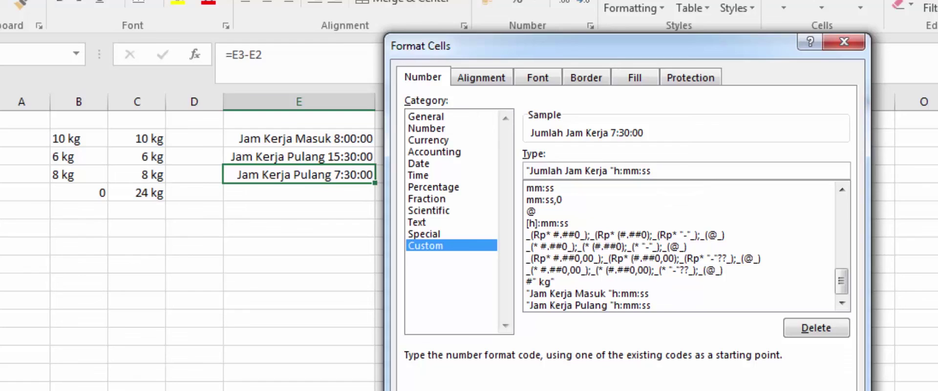
pyautogui.press('Return')
pyautogui.click(577, 281)
pyautogui.click(618, 306)
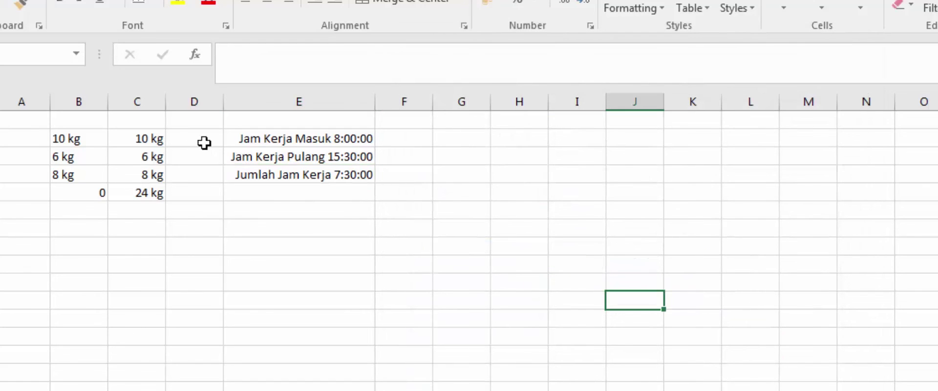
# Step: Review E2, E3 and E4 to confirm the three labelled times
pyautogui.click(266, 143)
pyautogui.click(268, 155)
pyautogui.click(266, 176)
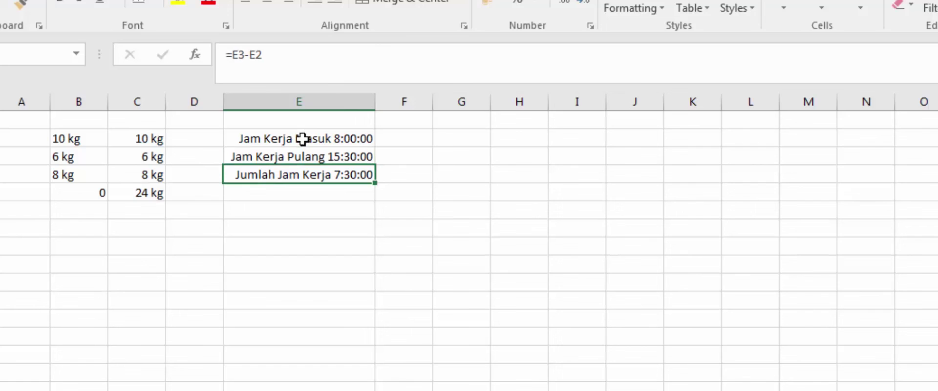
pyautogui.click(303, 154)
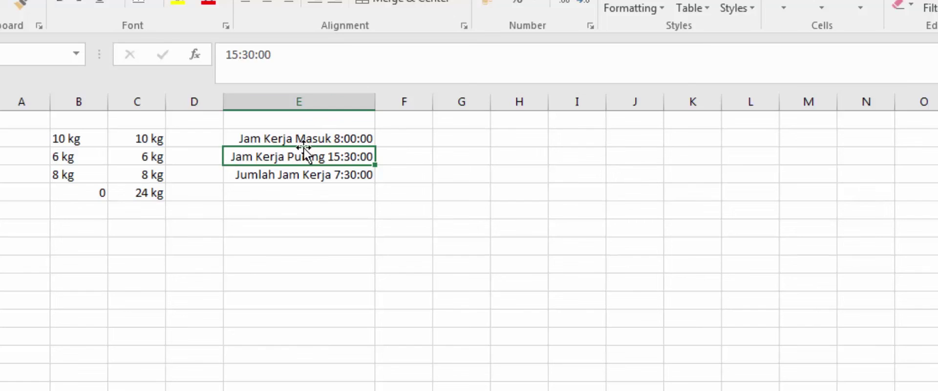
pyautogui.moveTo(308, 137); pyautogui.dragTo(309, 175)
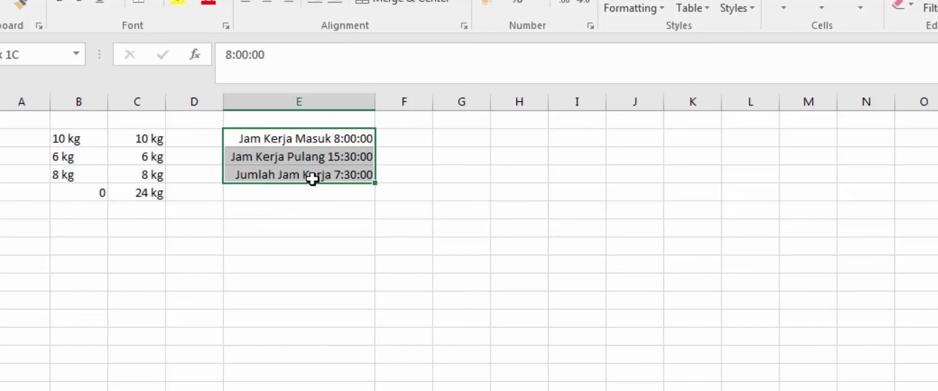
pyautogui.click(299, 231)
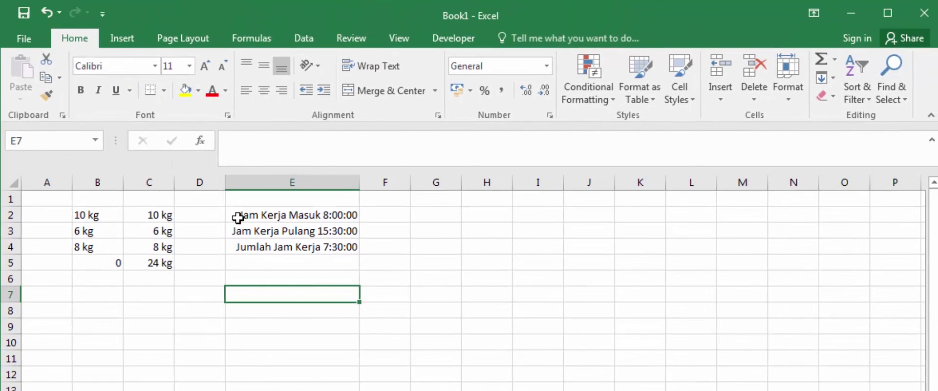
pyautogui.click(417, 310)
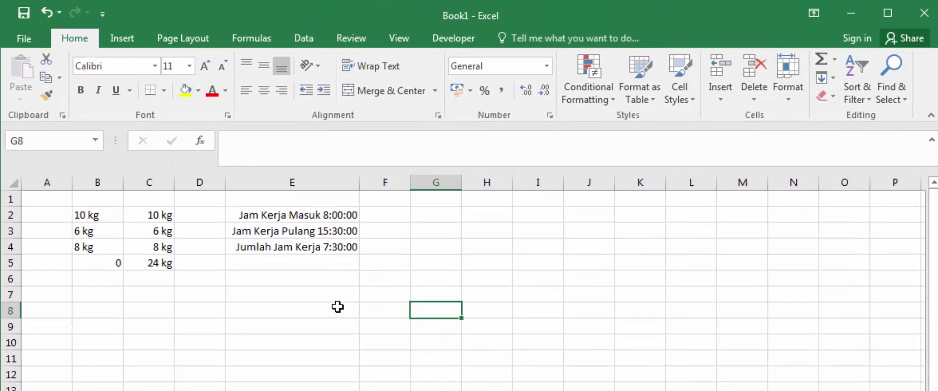